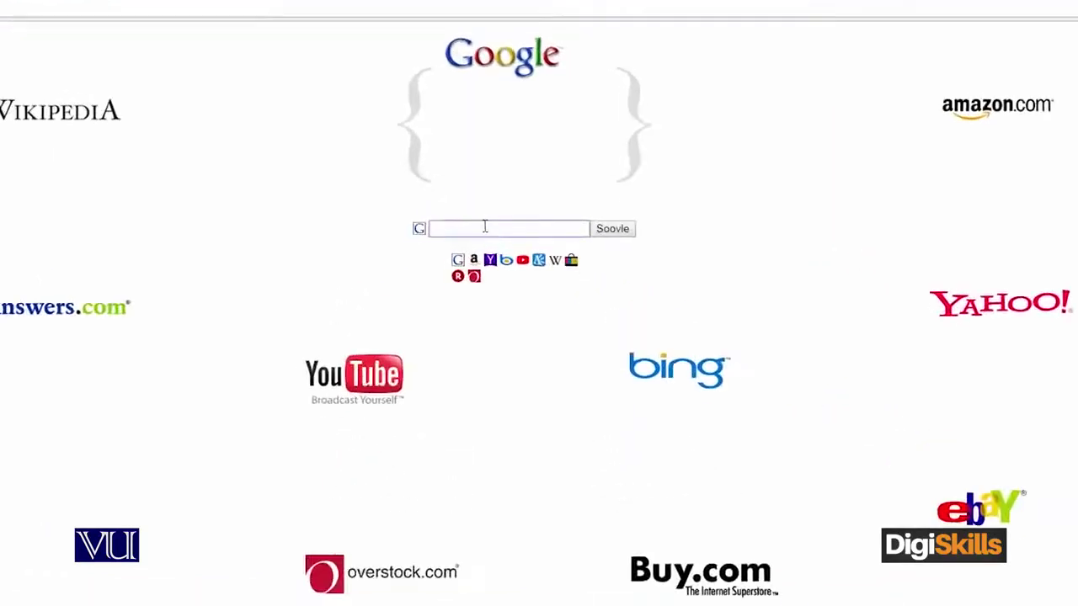
Search Soovle for 'bikes', export the suggestions as CSV, and open Saved Suggestions
text(bikes)
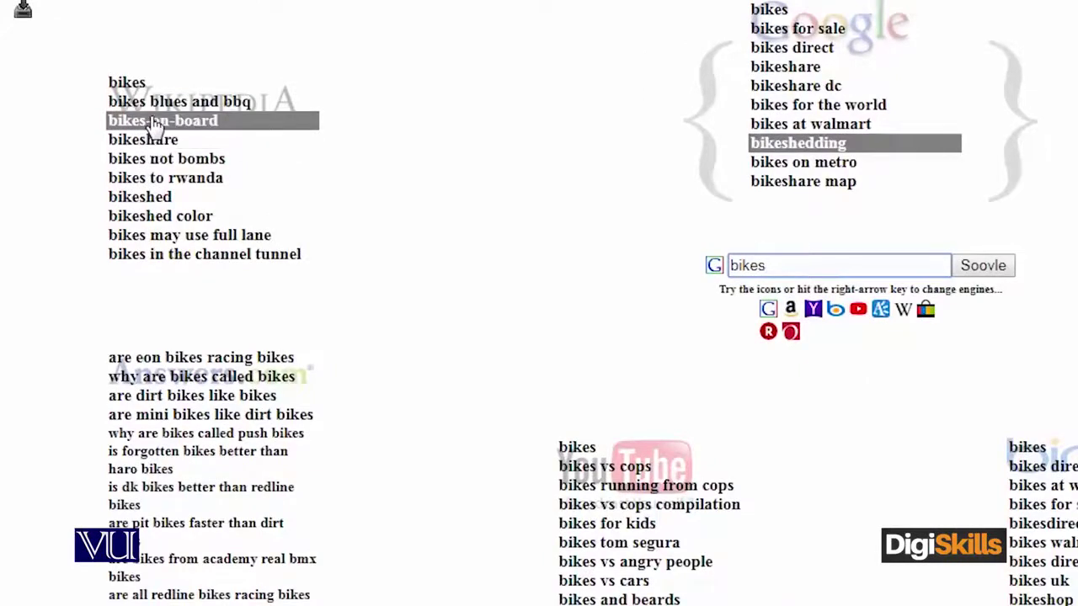
click(23, 10)
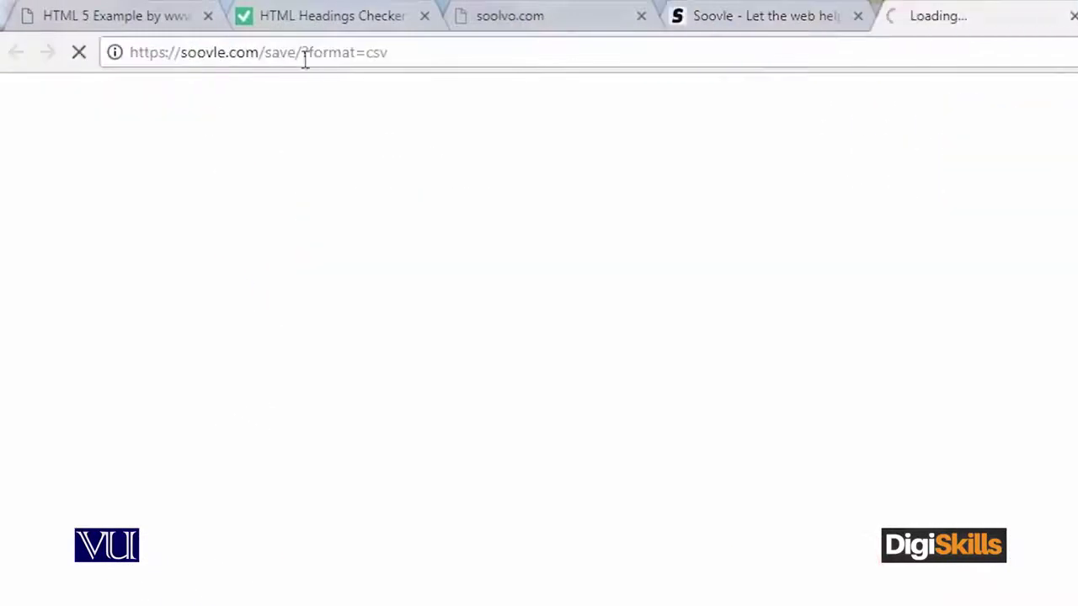
click(806, 25)
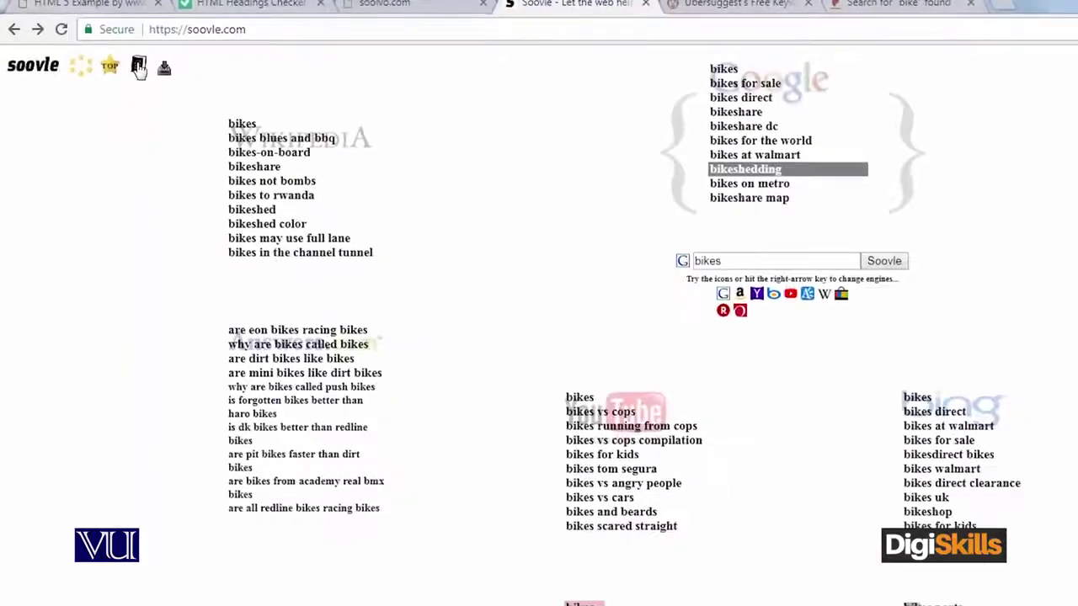
click(139, 67)
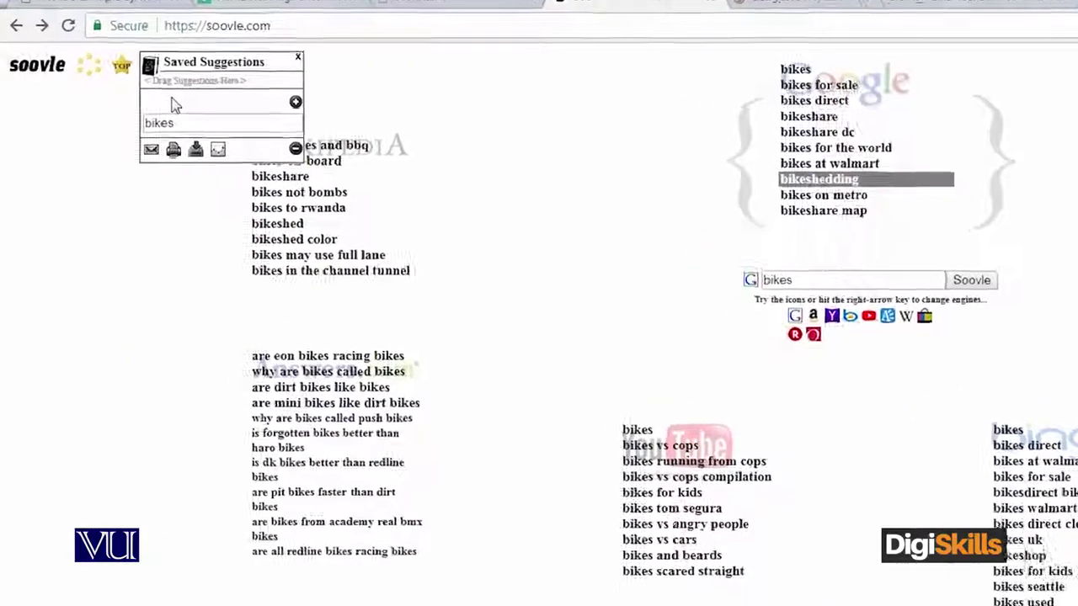
Save bikes blues and bbq, bikeshed, bikes may use full lane, bikes direct, electric bikes for adults, then download soovles.txt
drag(396, 162, 275, 121)
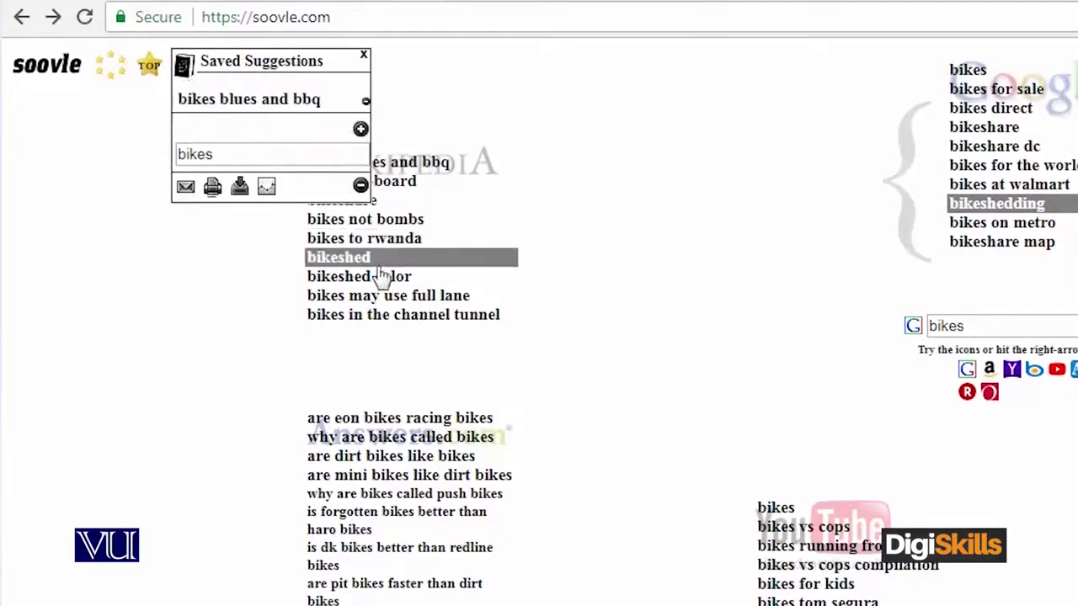
drag(360, 265, 249, 135)
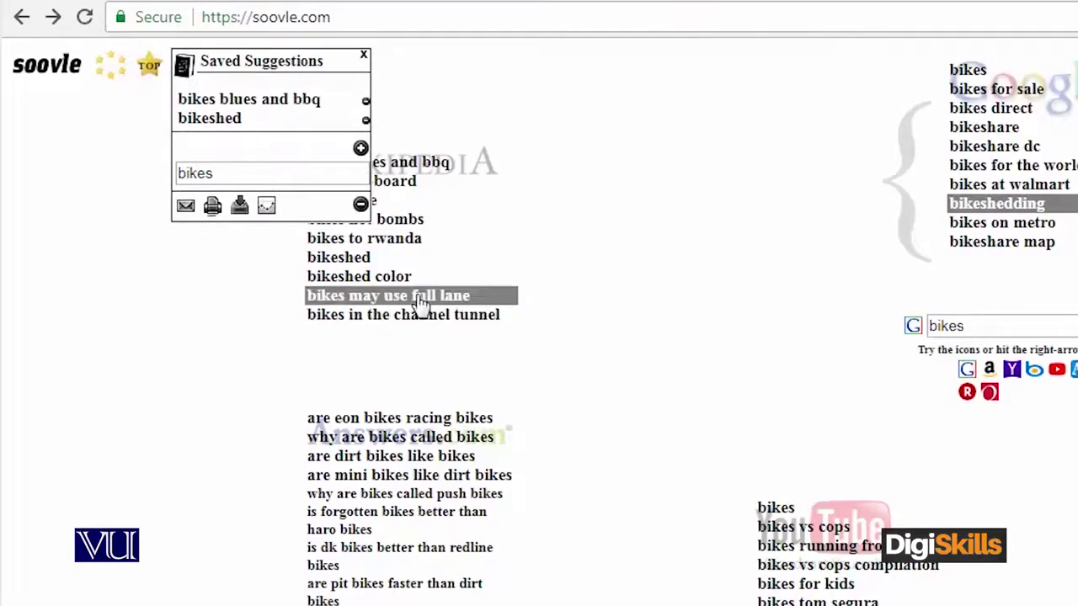
drag(431, 308, 266, 154)
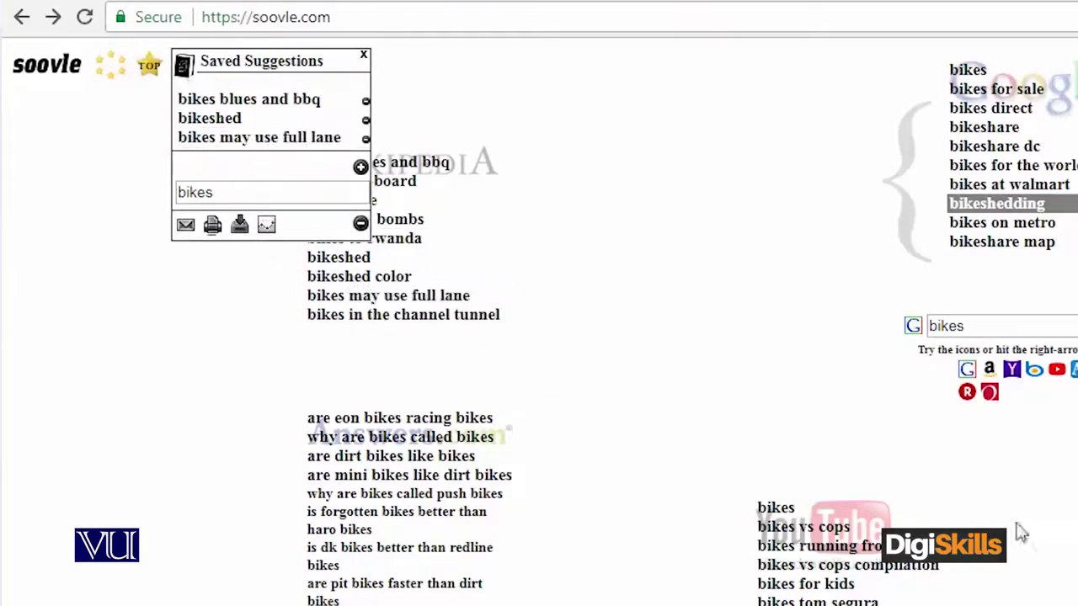
drag(808, 399, 278, 152)
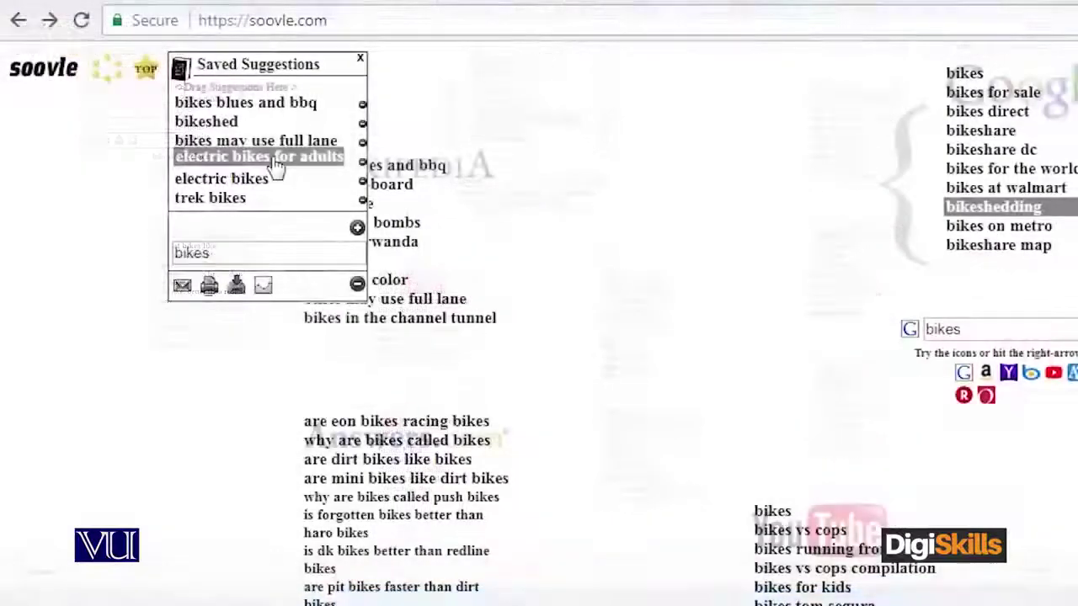
drag(272, 163, 274, 160)
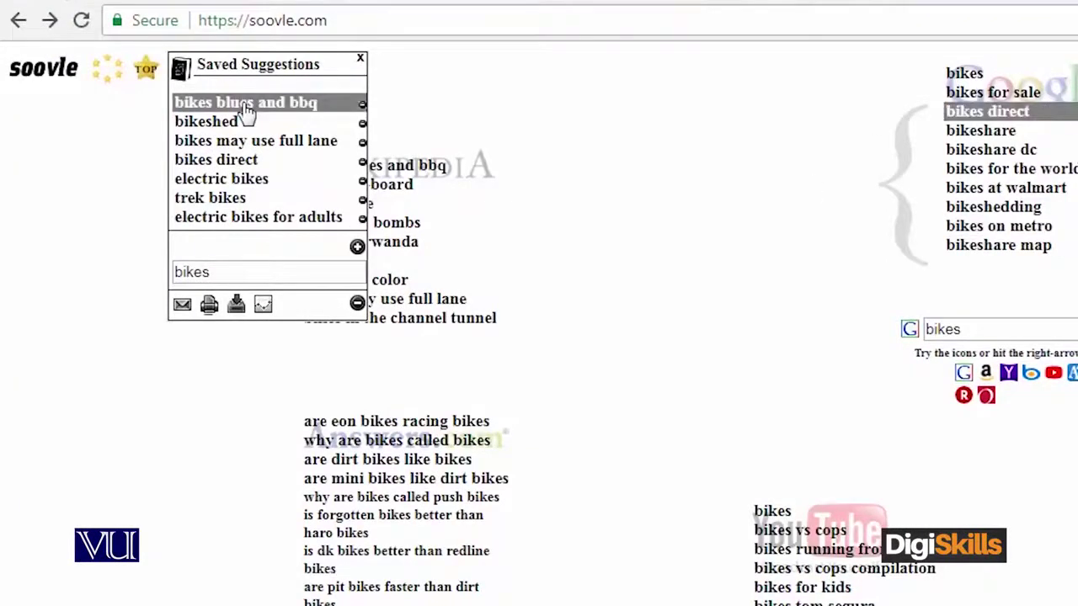
click(237, 304)
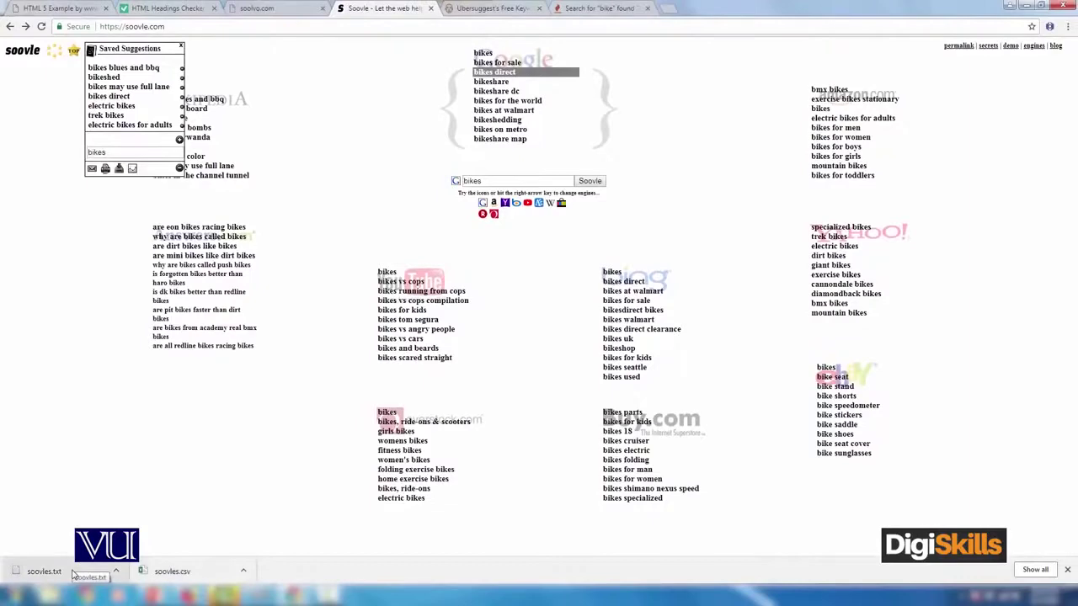
Open soovles.csv in Excel and soovles.txt in Notepad, selecting the saved keywords
click(208, 576)
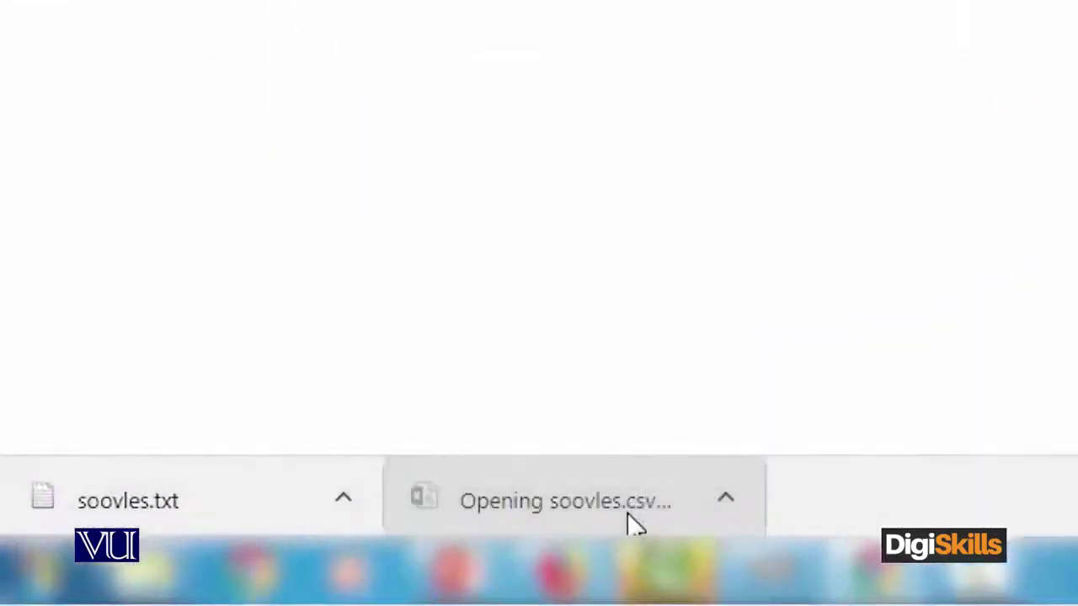
click(232, 506)
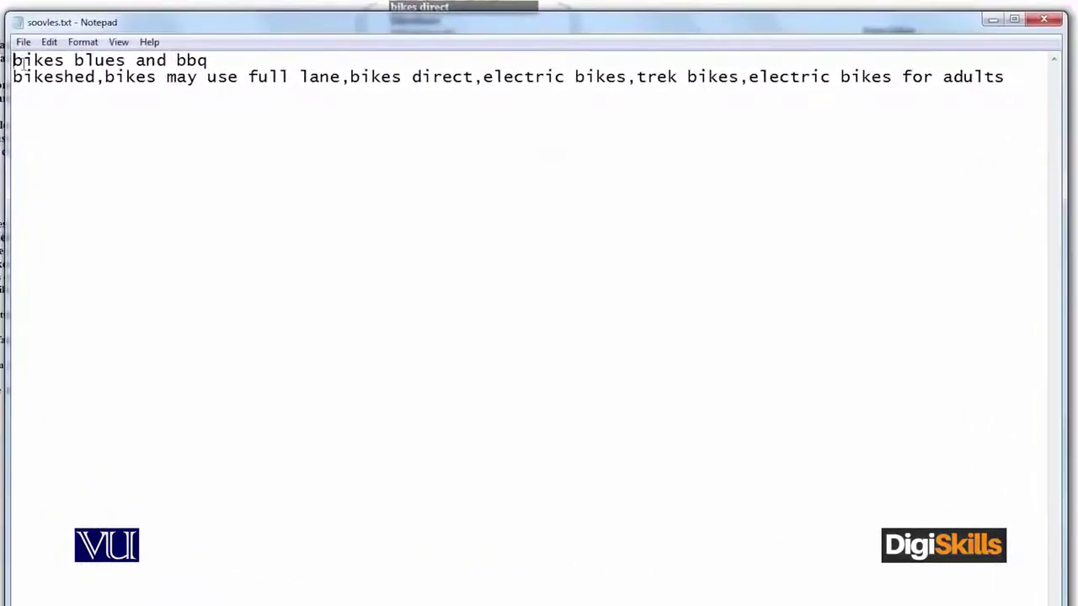
drag(13, 59, 993, 119)
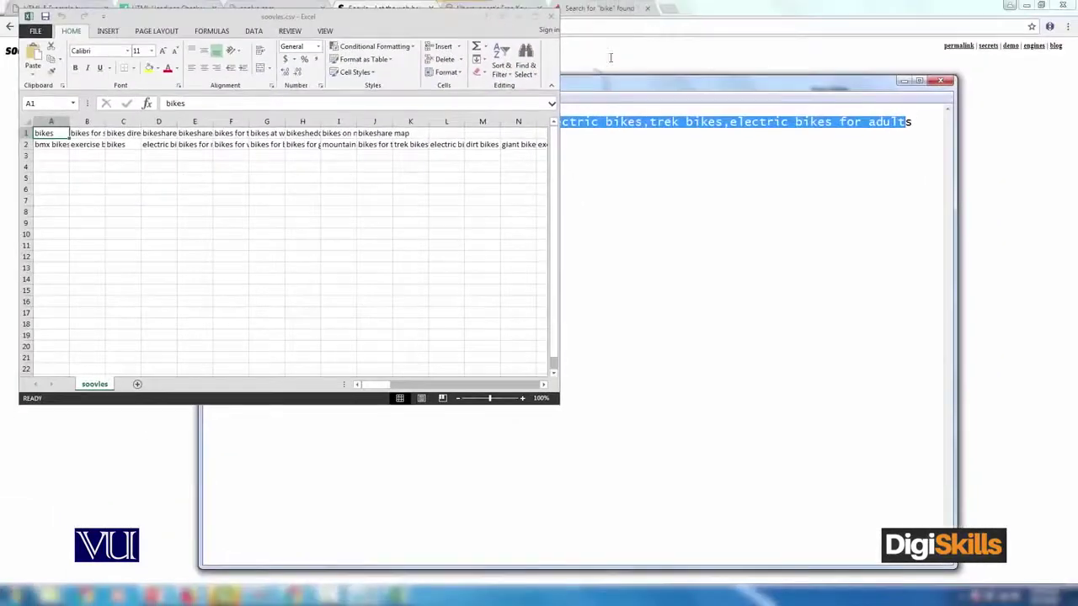
Maximize Excel, AutoFit columns B–F of soovles.csv, and select the keyword data A1:S3
double_click(430, 17)
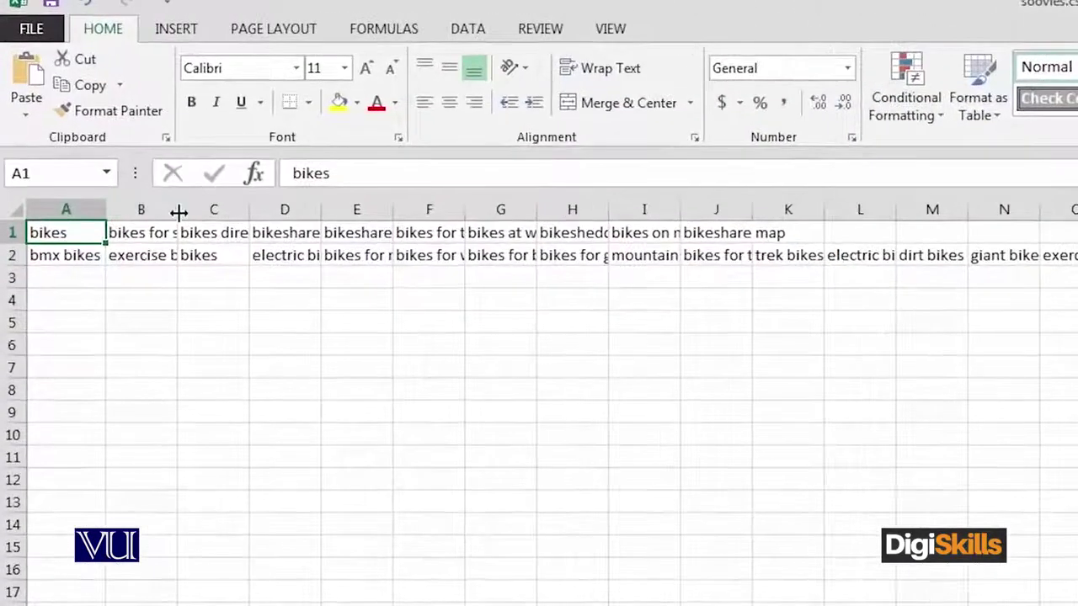
double_click(156, 187)
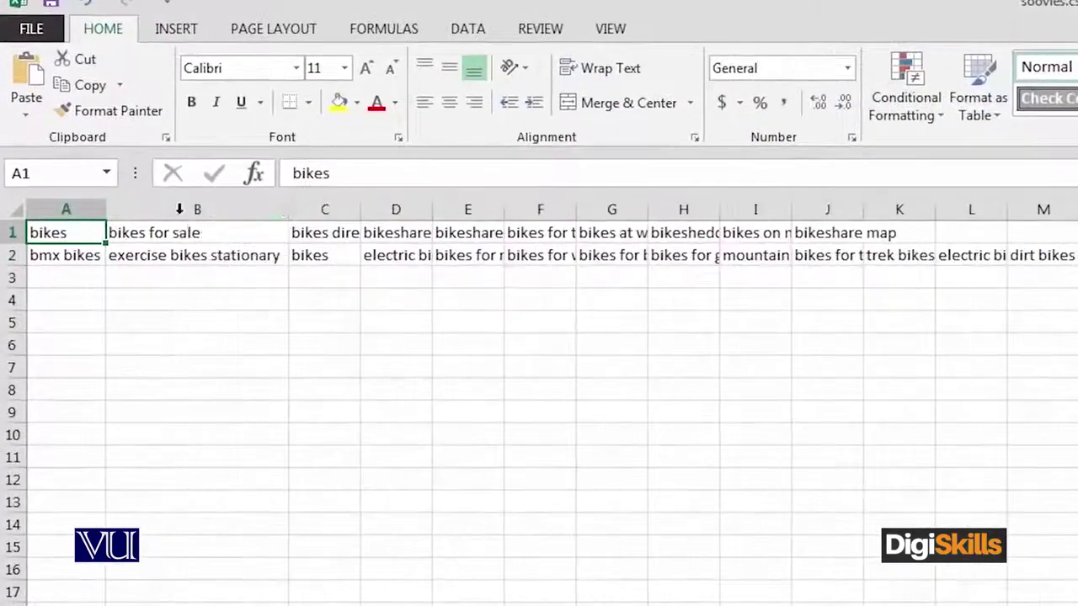
double_click(360, 211)
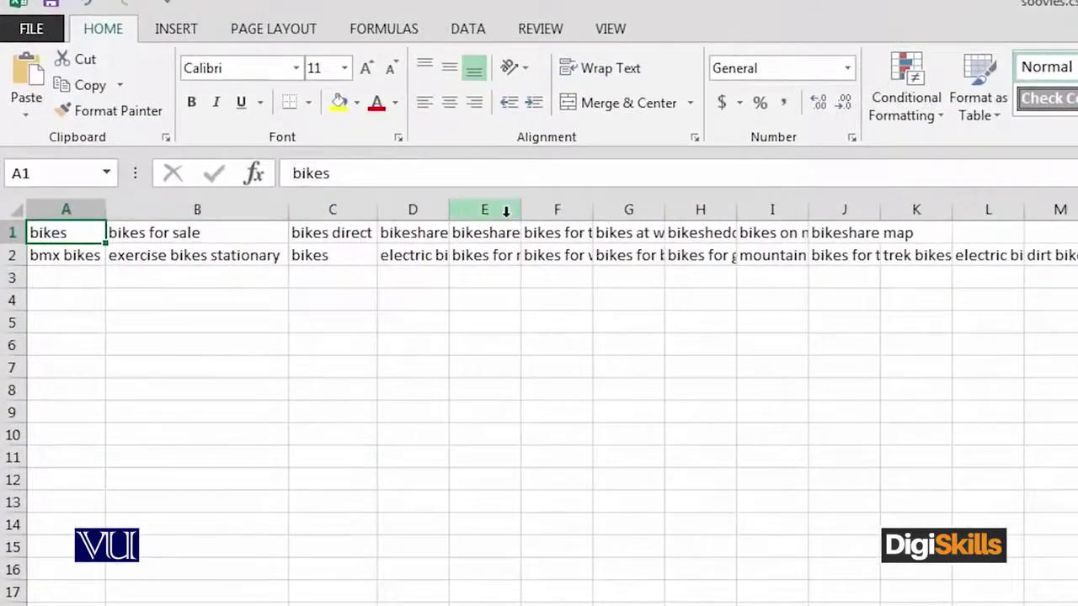
double_click(394, 208)
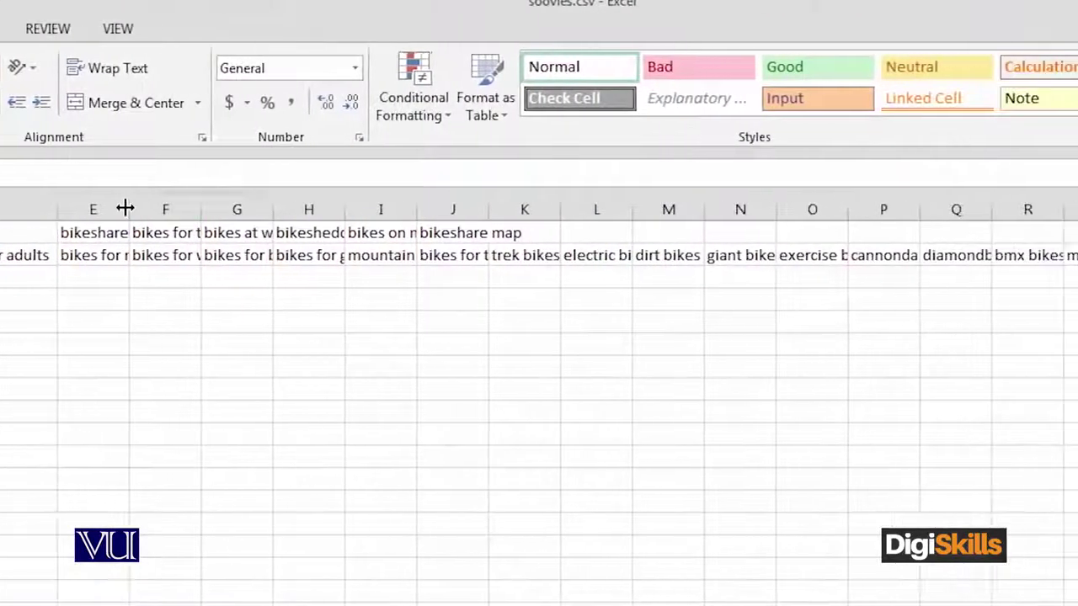
double_click(315, 208)
double_click(168, 210)
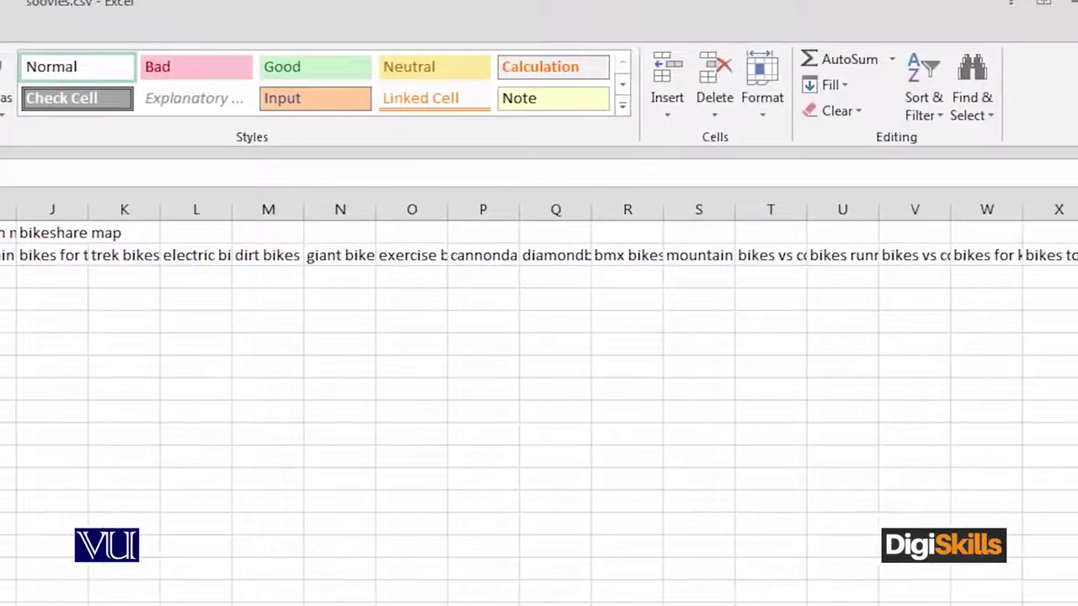
drag(149, 274, 621, 285)
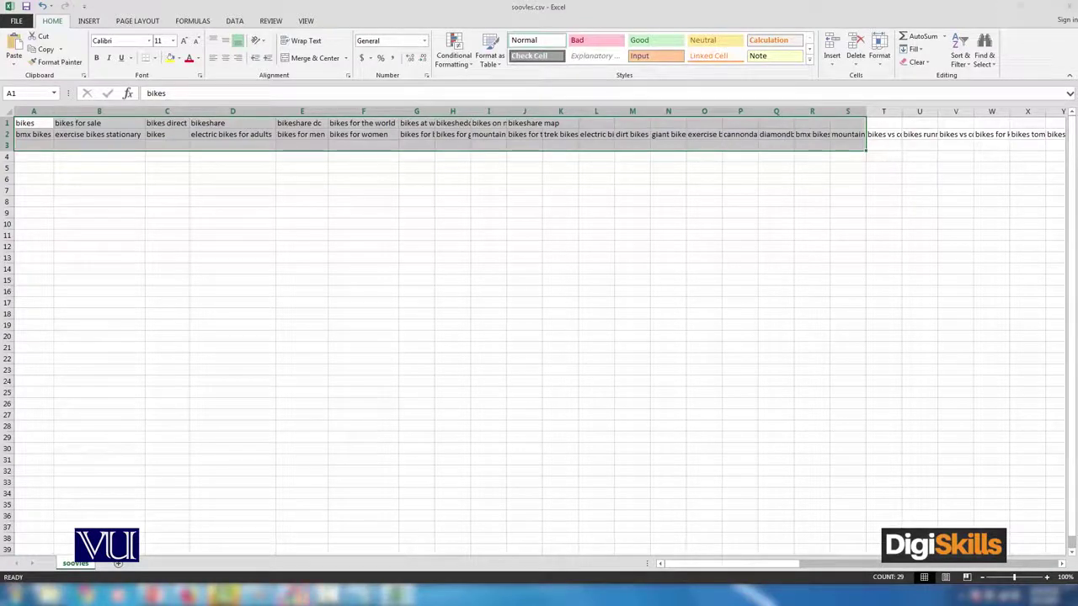
click(295, 596)
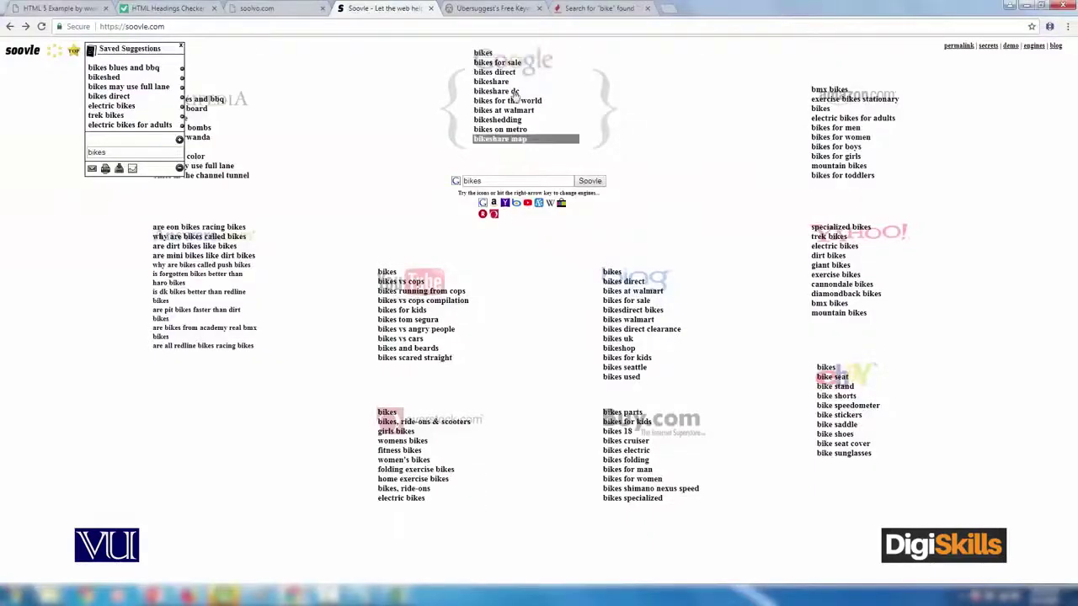
Run the Ubersuggest lookup for 'Bike' and browse the 950 keyword ideas
click(496, 10)
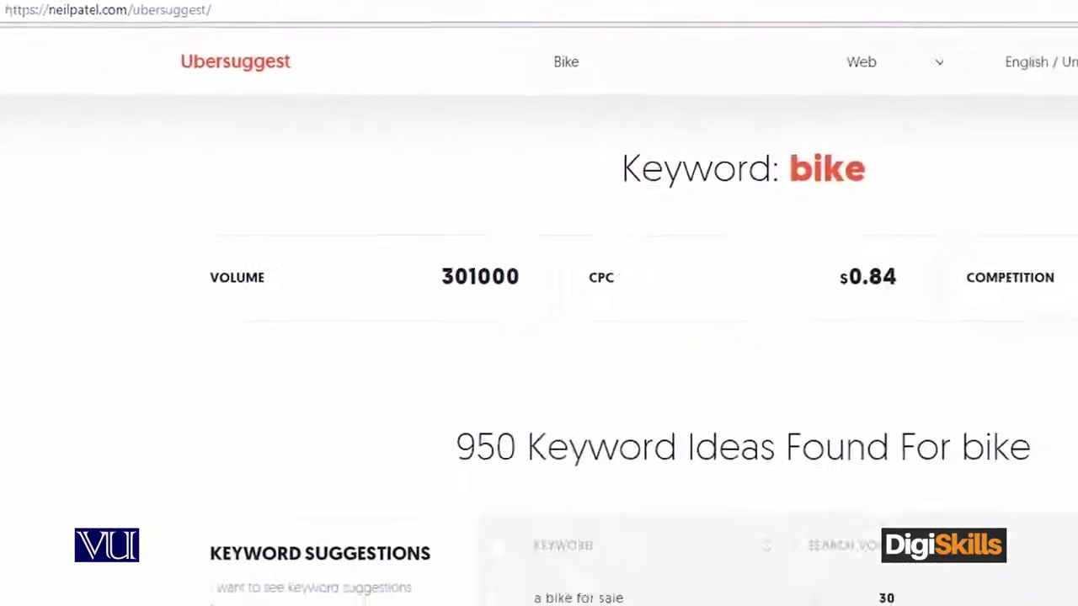
scroll(725, 376, up, 5)
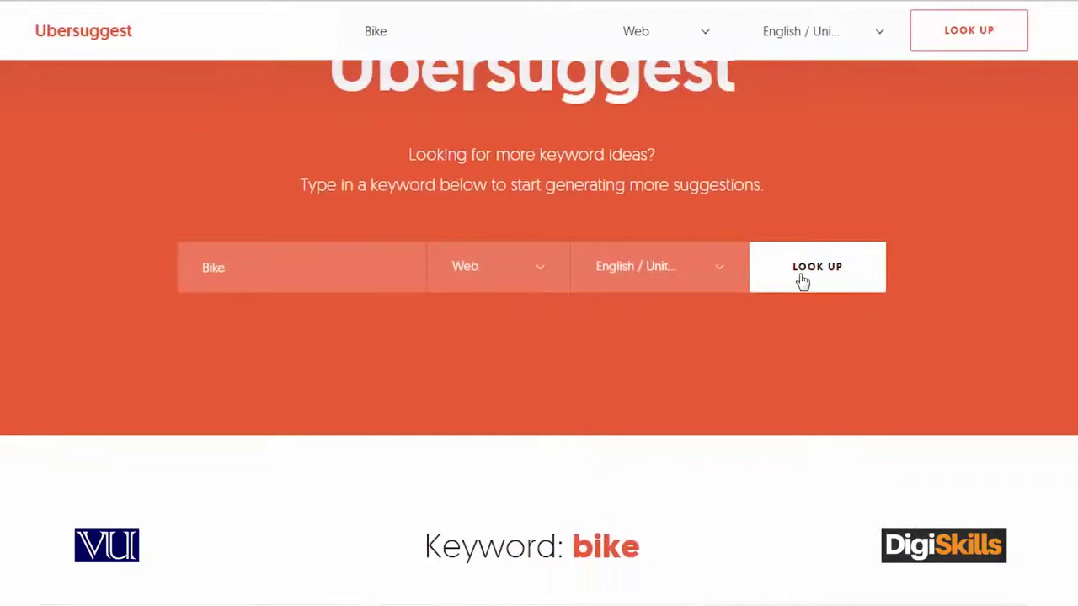
click(802, 280)
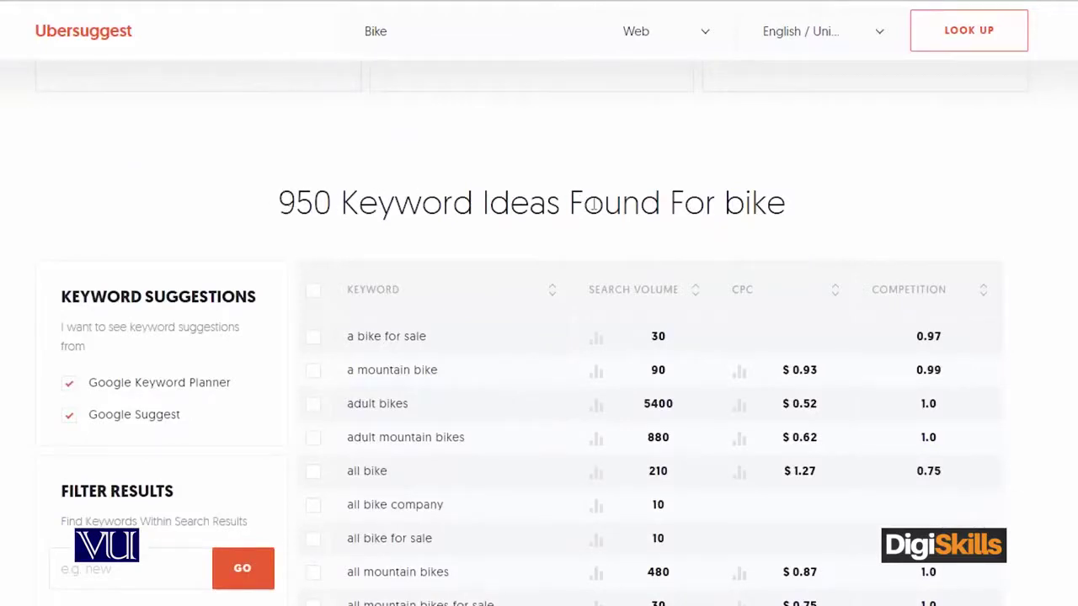
scroll(721, 291, down, 3)
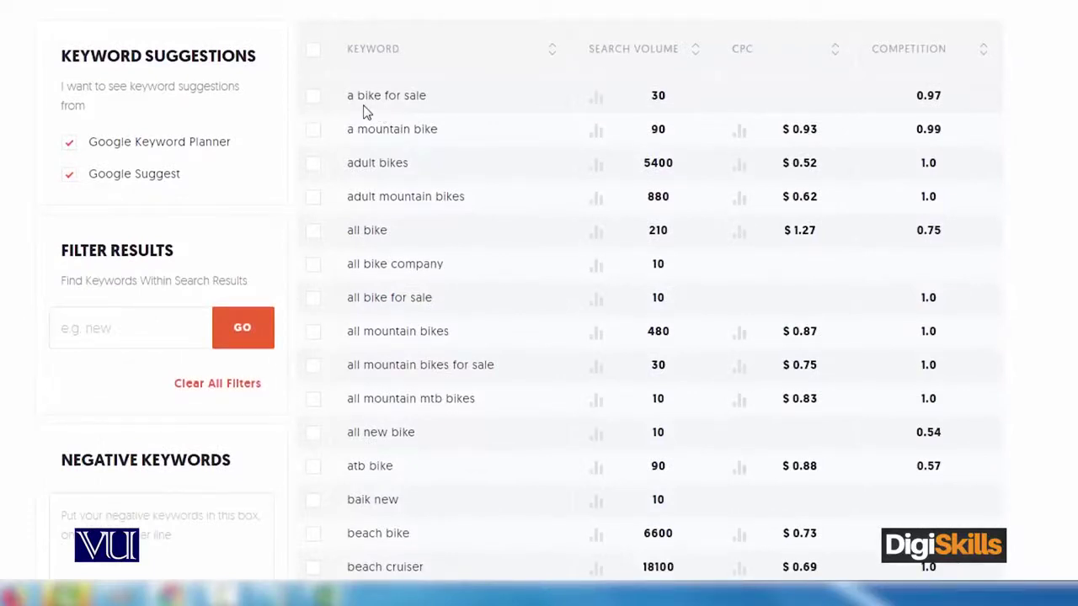
scroll(364, 112, down, 5)
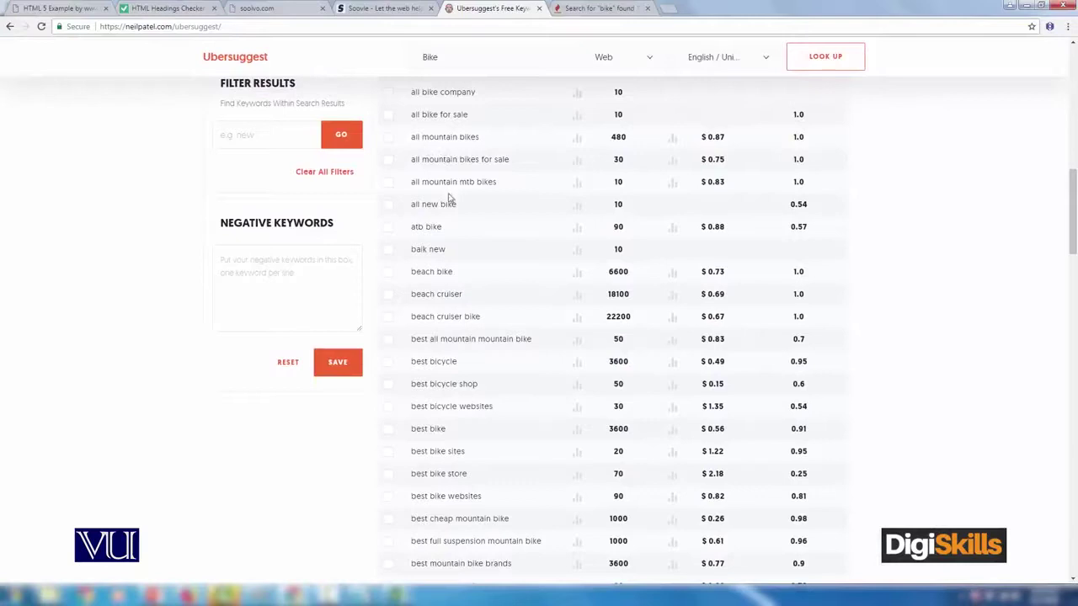
Tick the 'all new bike' and 'best bicycle shop' suggestions and review the list
click(388, 206)
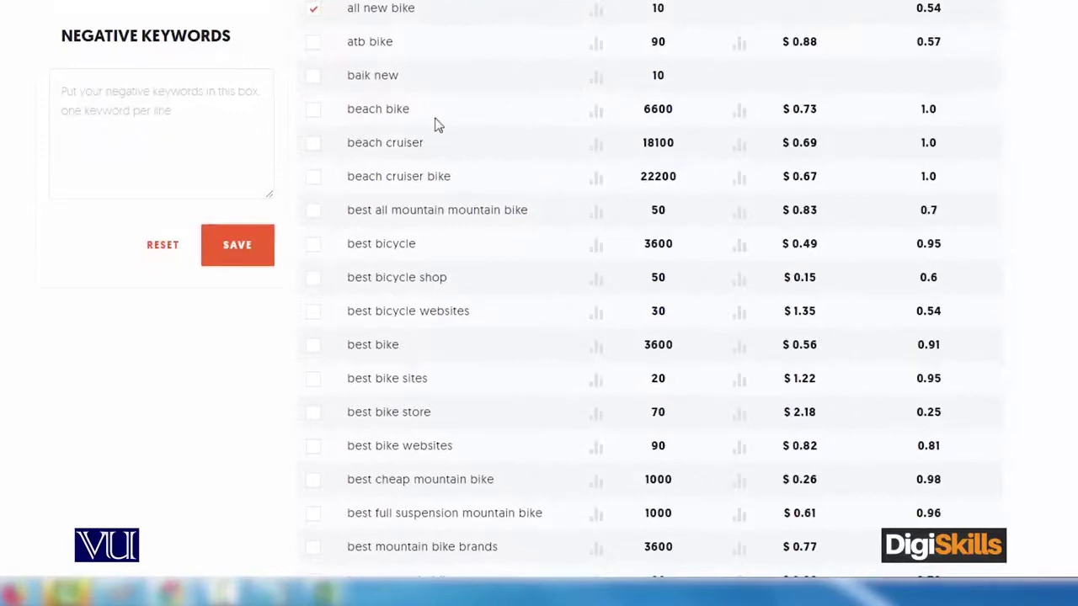
click(313, 278)
scroll(373, 341, down, 10)
scroll(428, 419, down, 15)
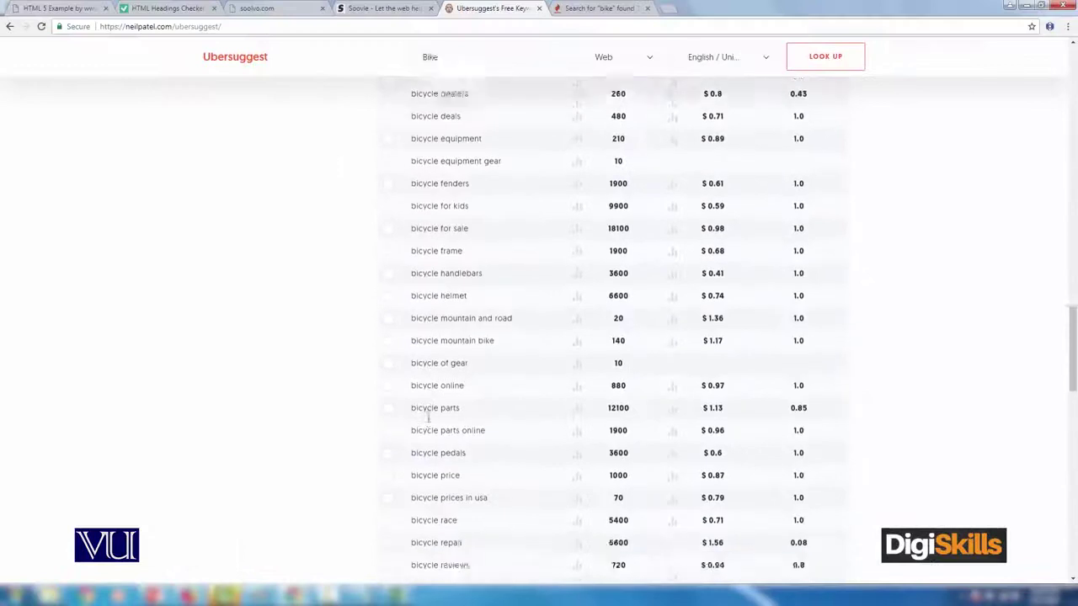
scroll(428, 421, up, 3)
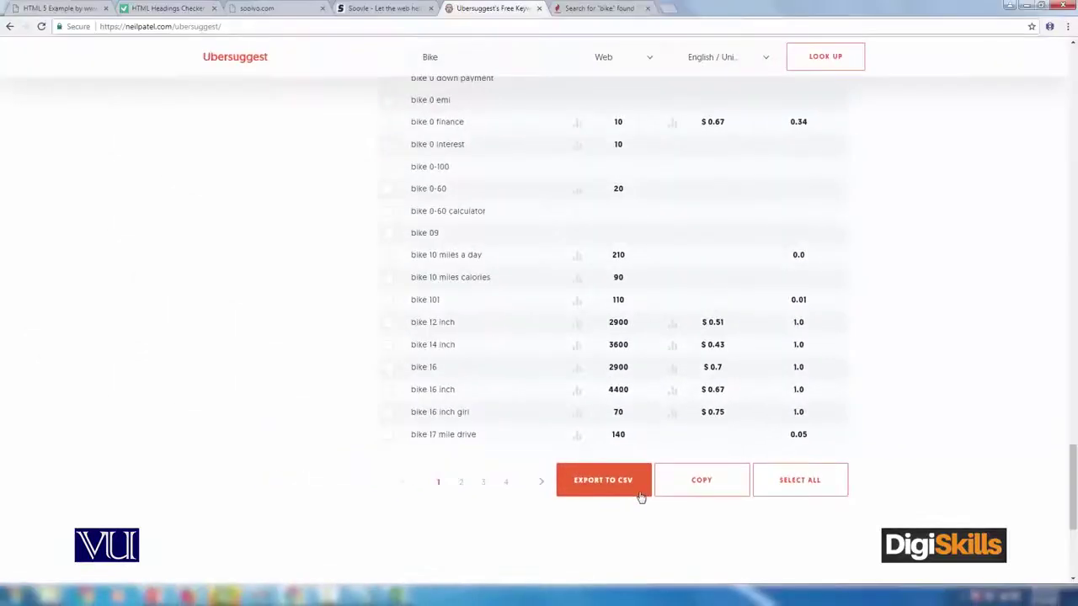
In Keyword Tool, switch the bike search source through YouTube, Bing and Amazon to eBay
click(588, 9)
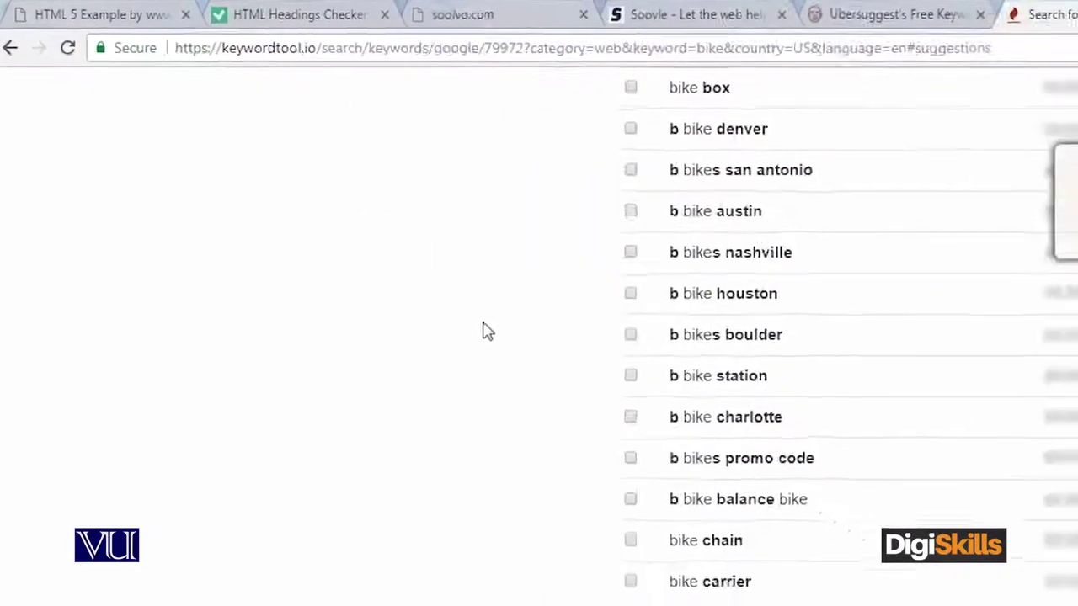
scroll(361, 132, up, 10)
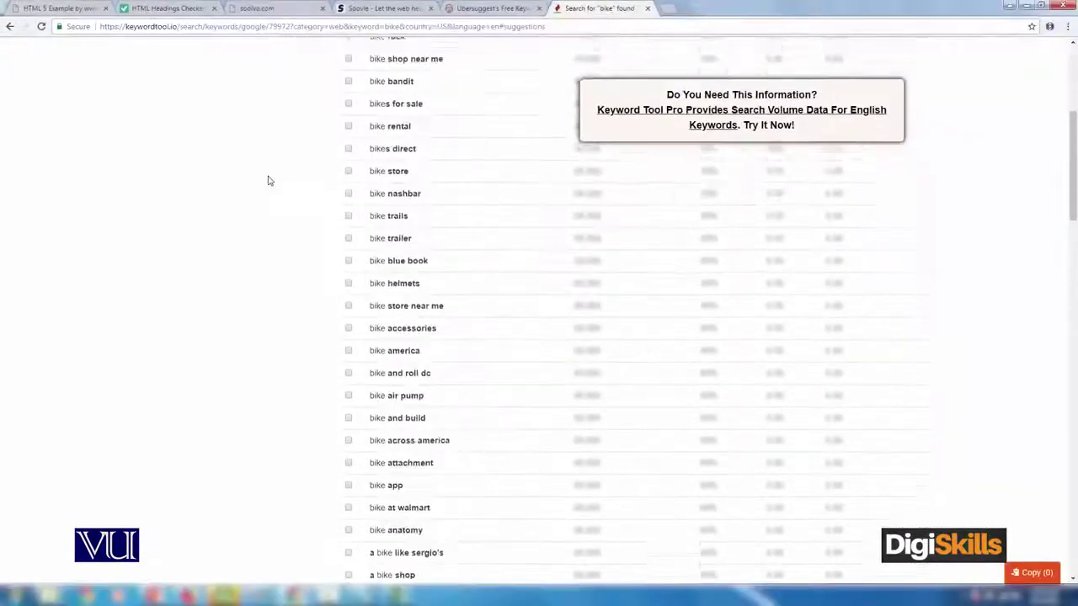
scroll(267, 180, up, 4)
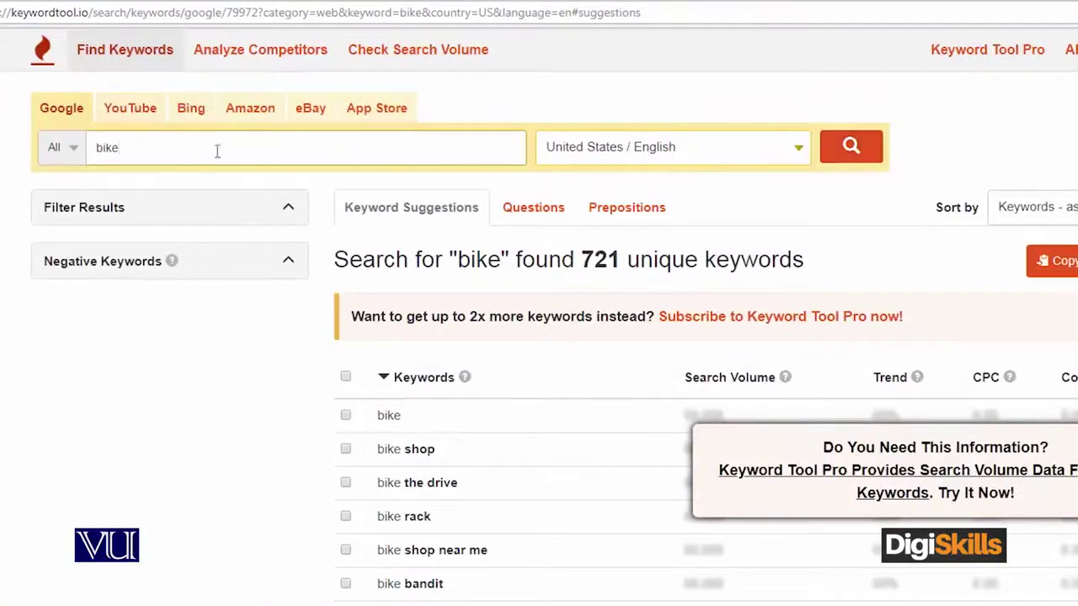
click(135, 109)
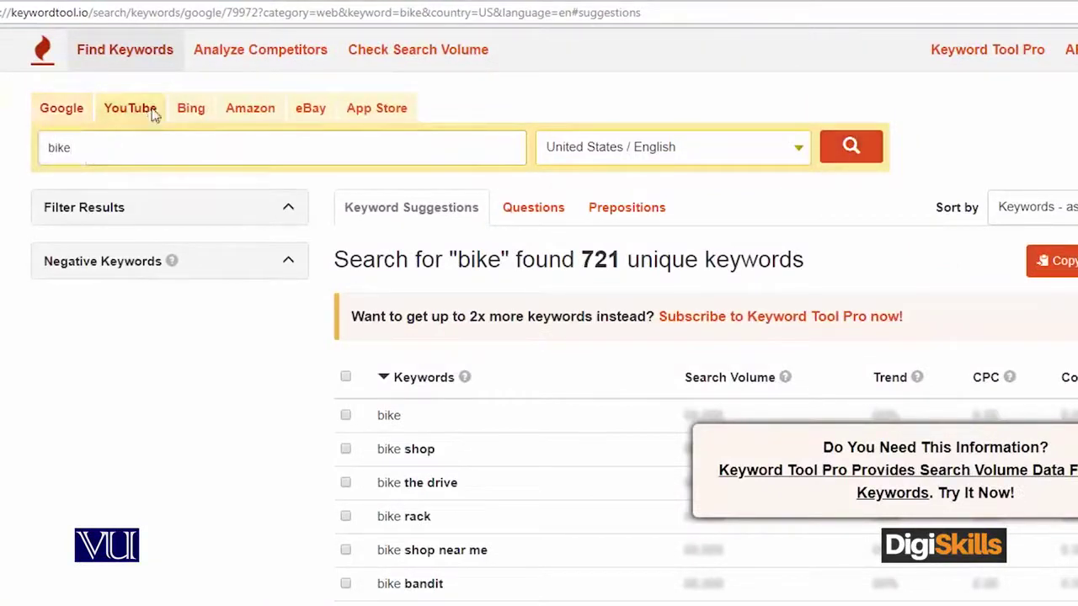
click(190, 120)
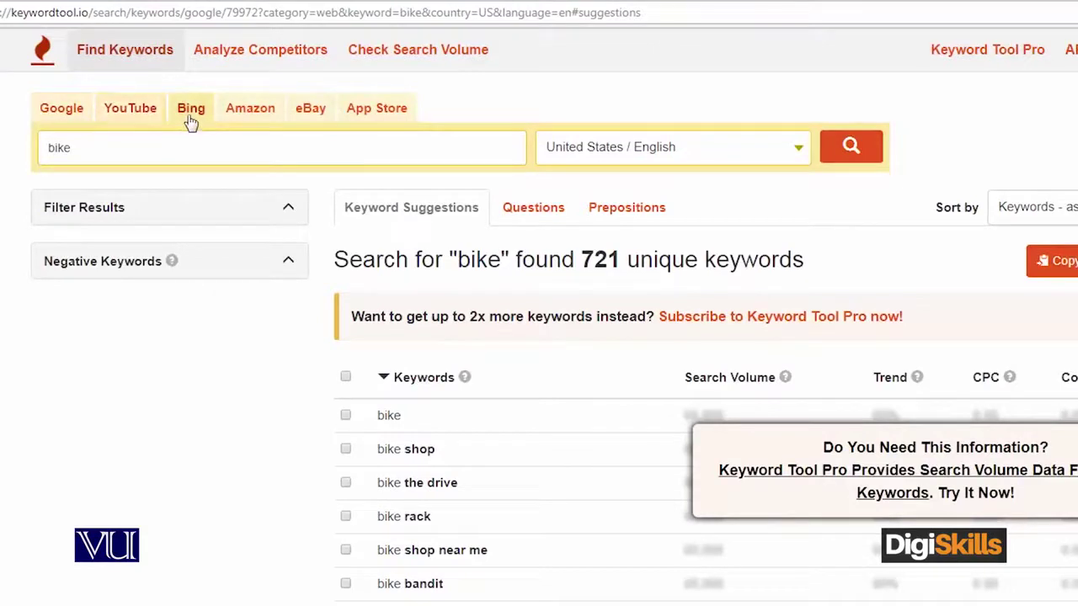
click(257, 123)
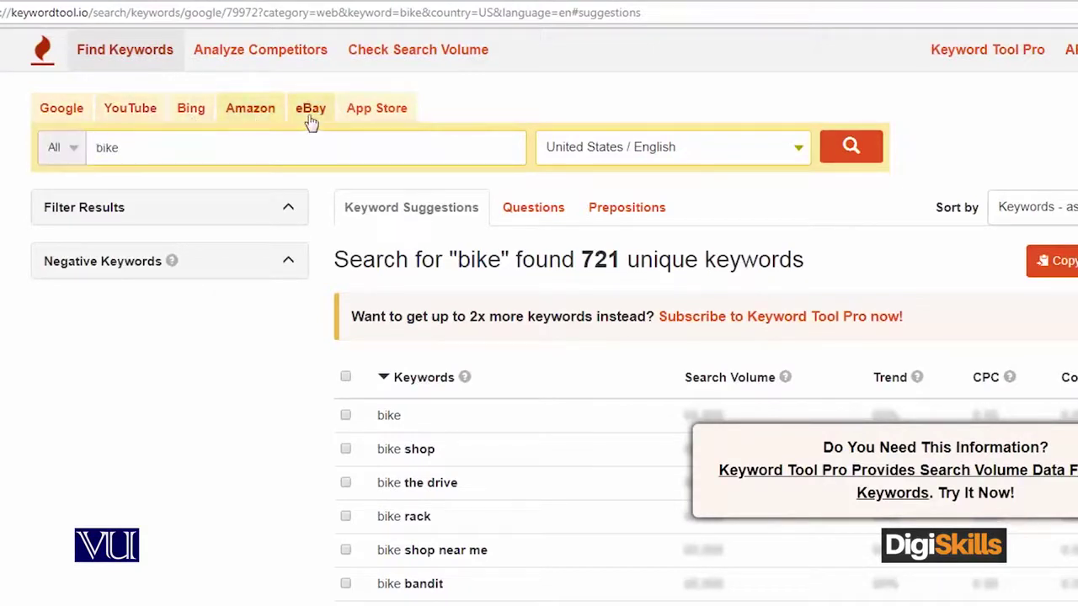
click(309, 120)
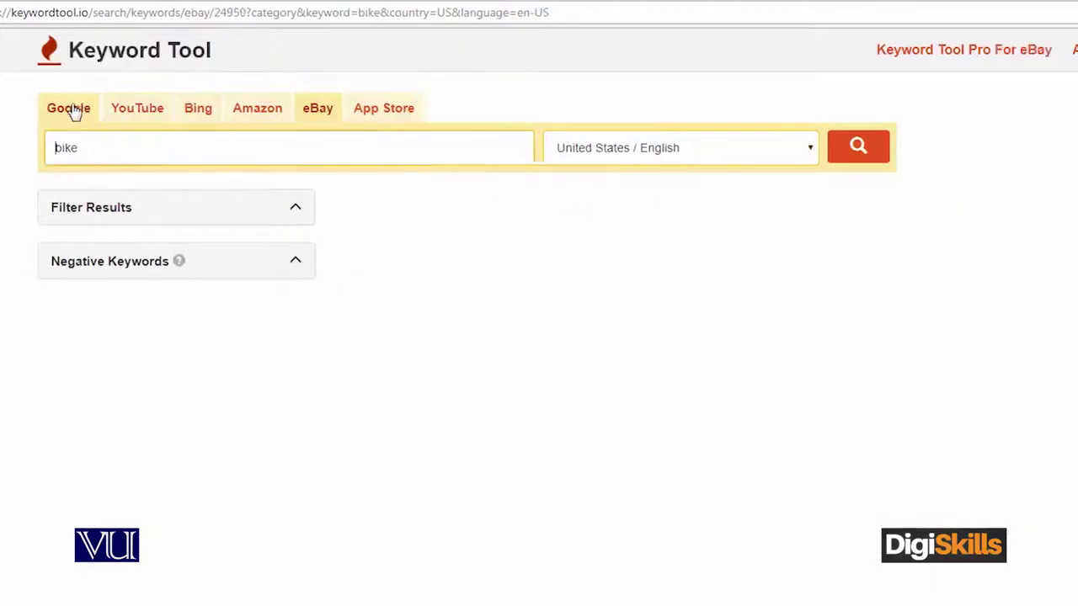
Search 'bike' on eBay and browse the 259 unique keyword suggestions
click(852, 153)
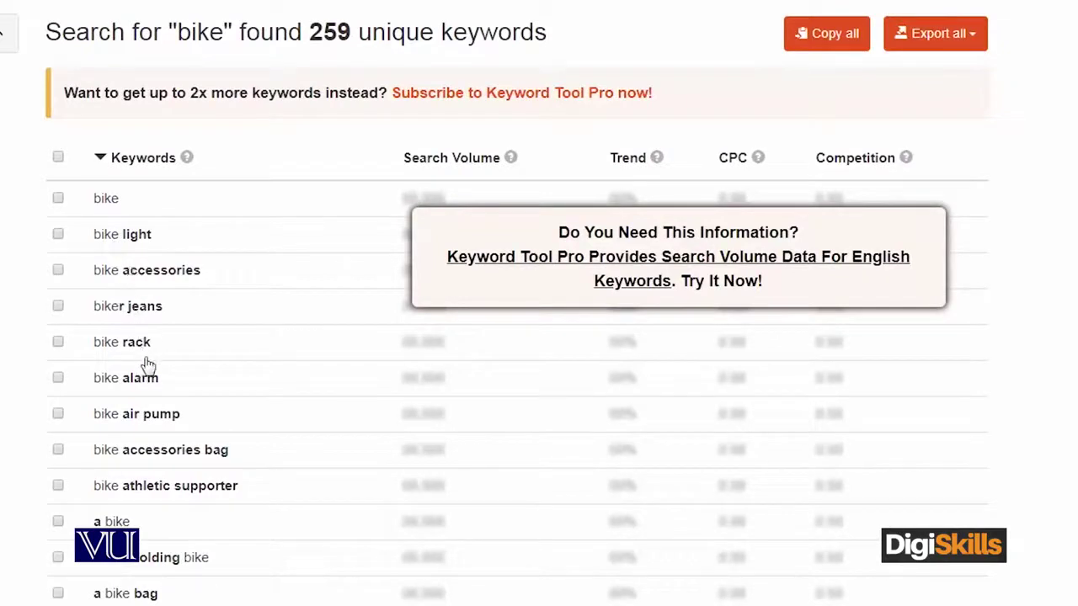
scroll(207, 370, down, 1)
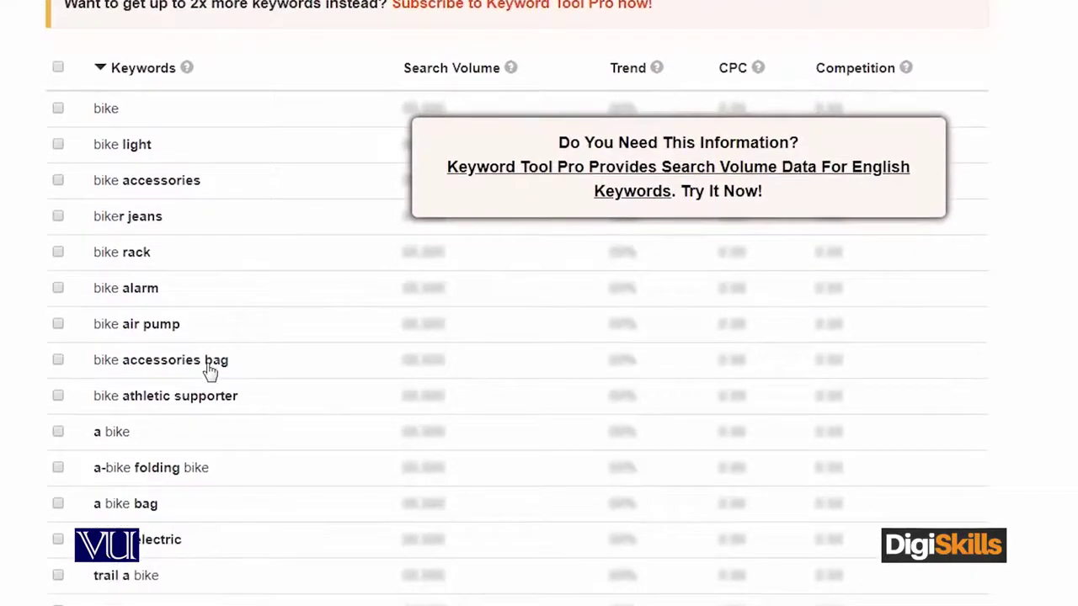
scroll(224, 483, down, 1)
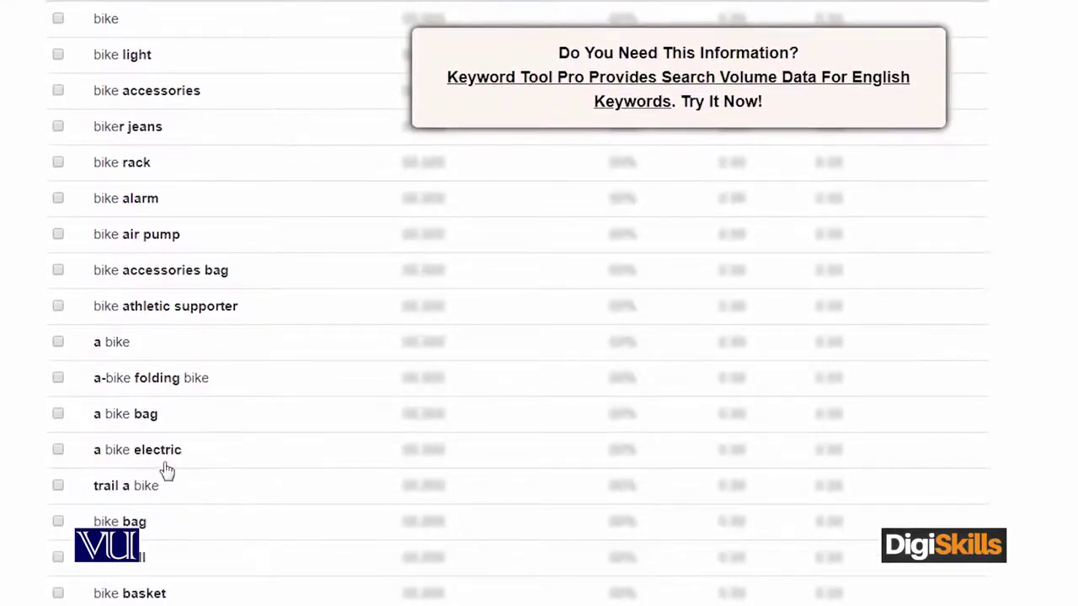
scroll(166, 470, down, 8)
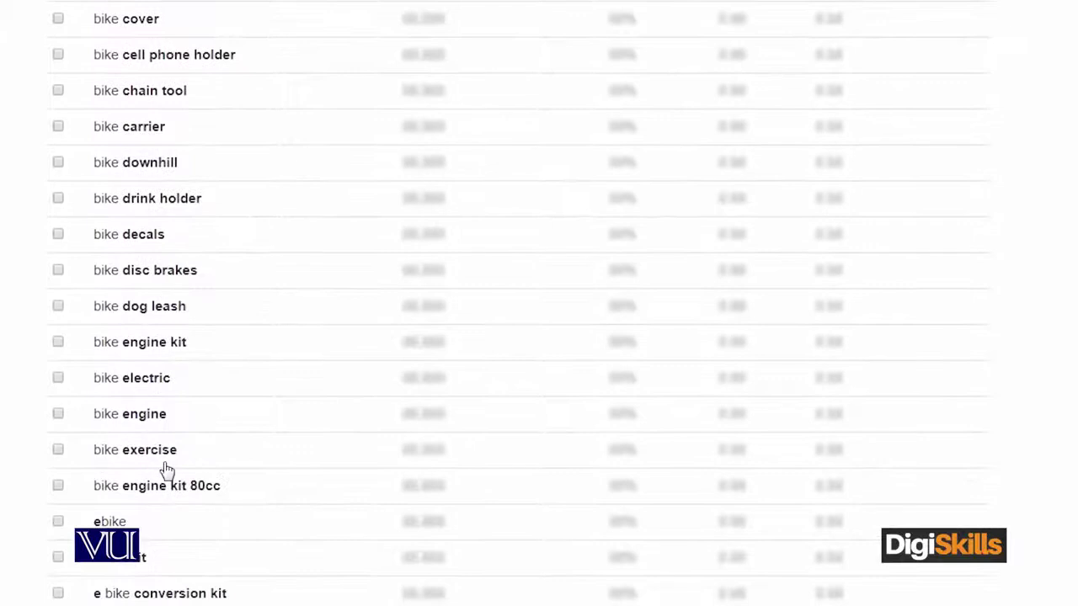